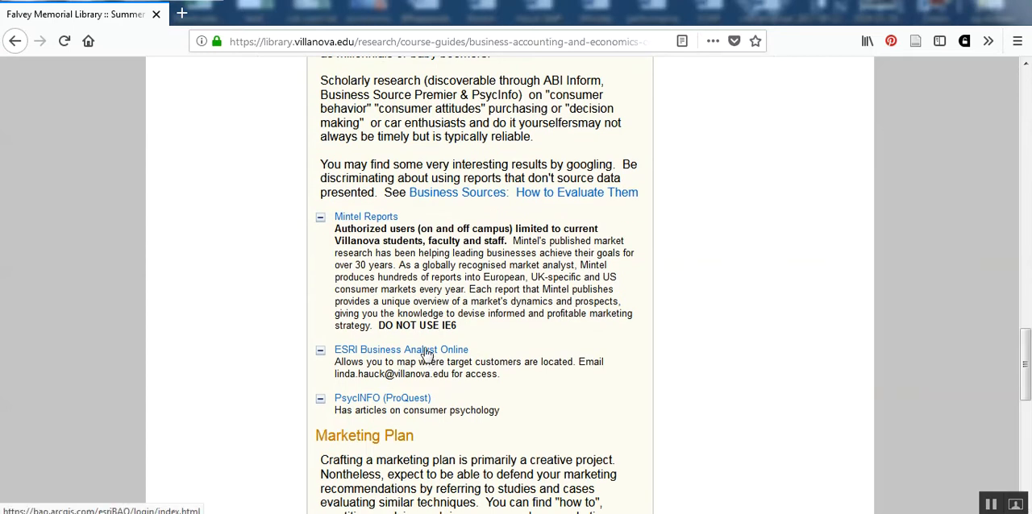
Open ESRI Business Analyst Online from the library guide, sign in with the saved account, and postpone the custom report updates.
left_click(426, 353)
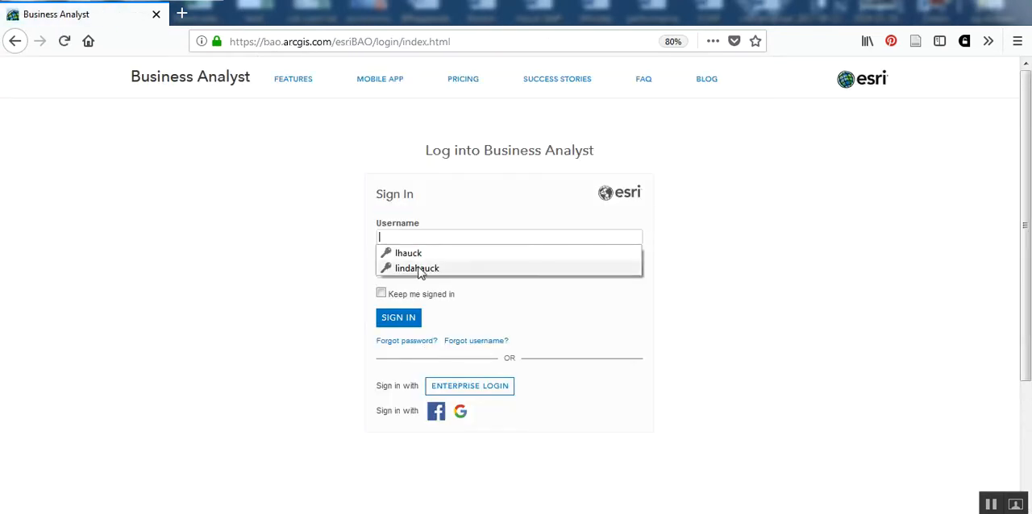
left_click(419, 254)
left_click(415, 318)
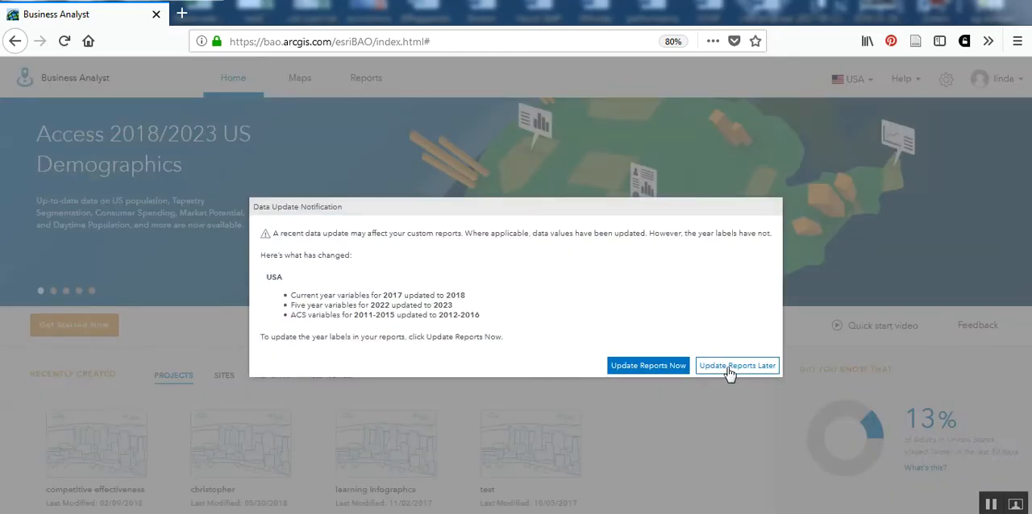
left_click(724, 367)
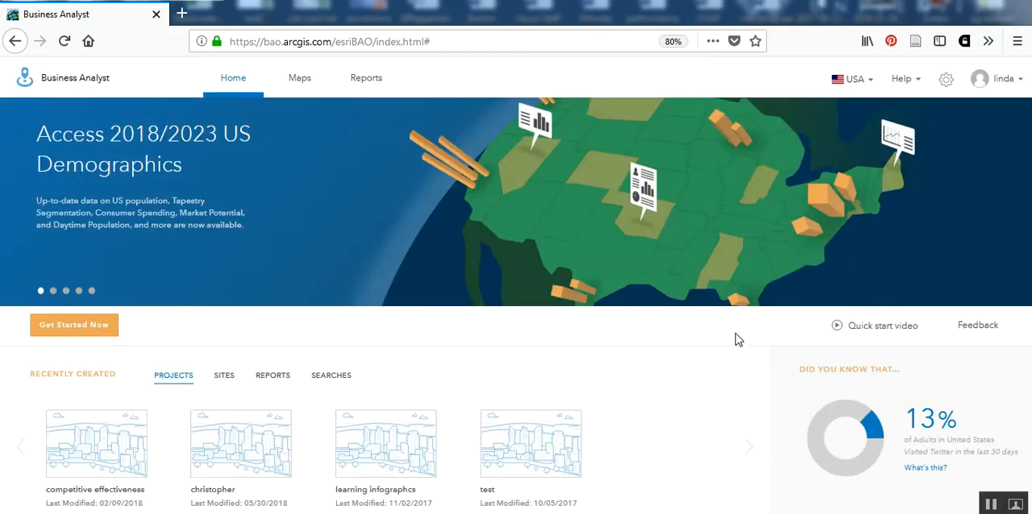
Open the recently created test project on the map and dismiss the step-by-step guided tours.
mouse_move(503, 466)
left_click(518, 448)
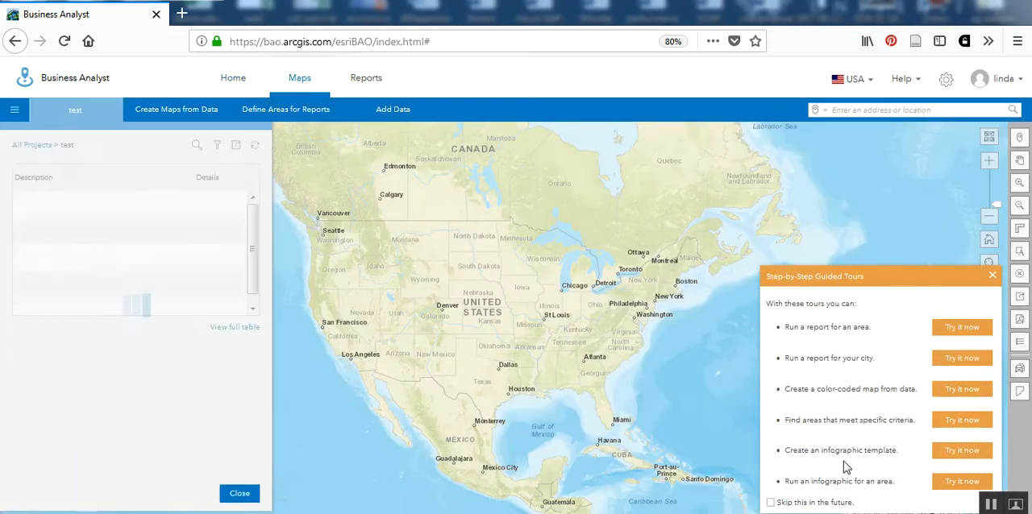
left_click(992, 276)
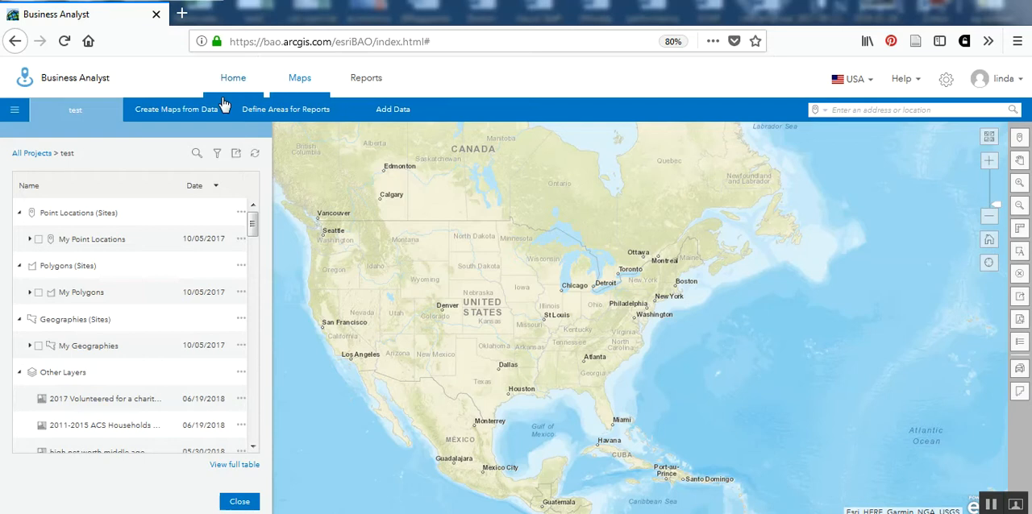
Start a Smart Map Search for the project and browse the full set of variable categories.
left_click(198, 119)
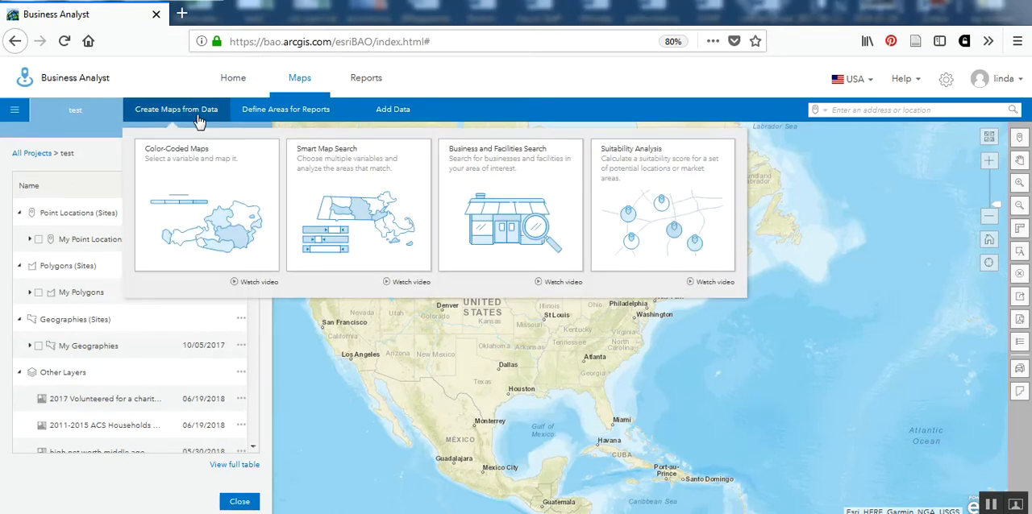
left_click(351, 202)
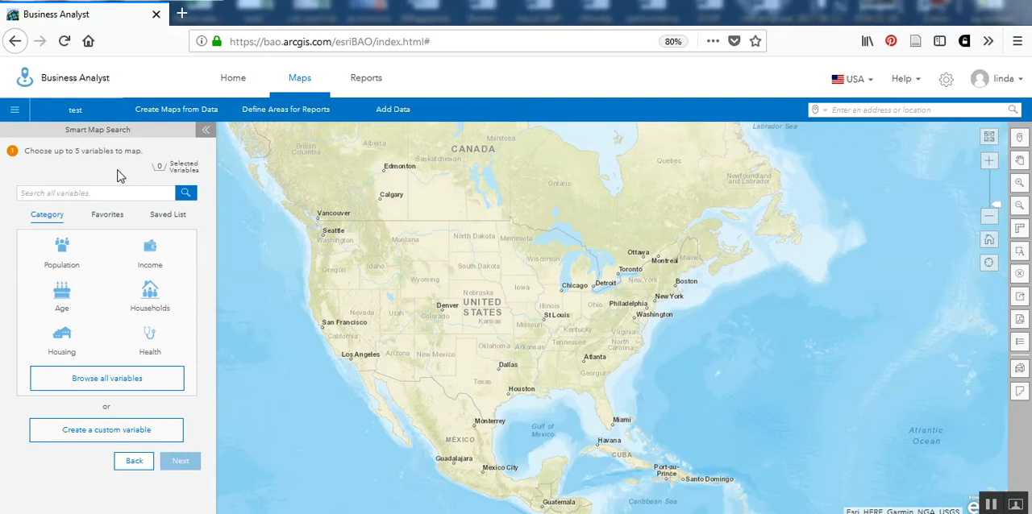
left_click(113, 383)
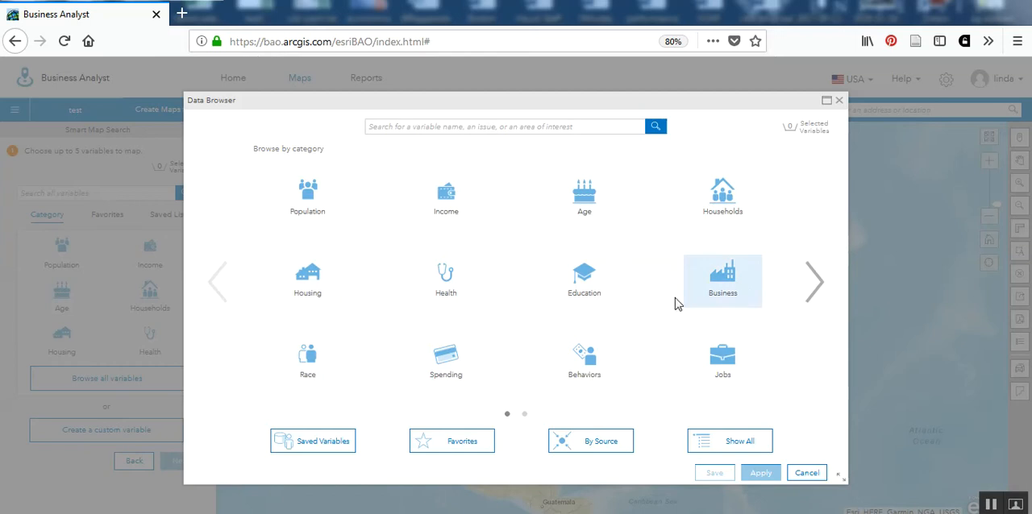
left_click(816, 282)
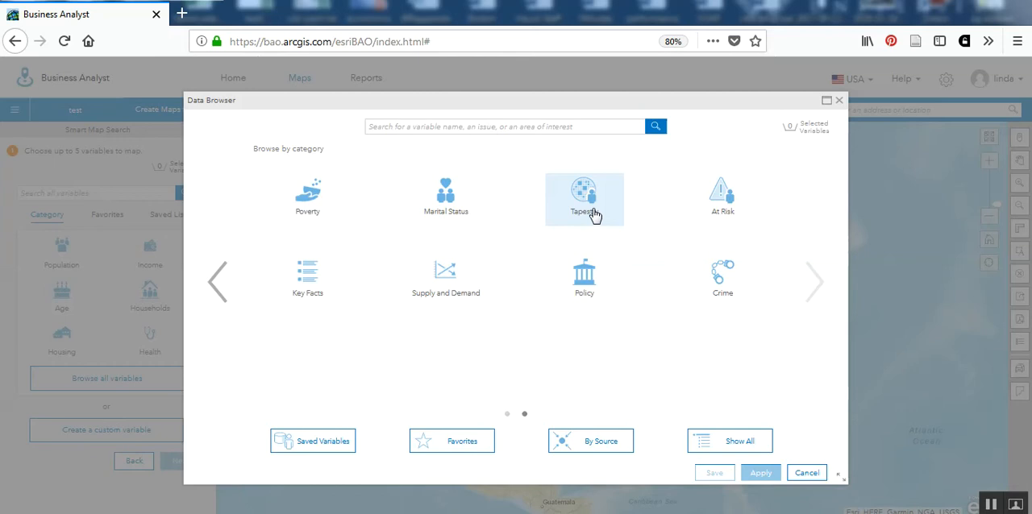
left_click(216, 284)
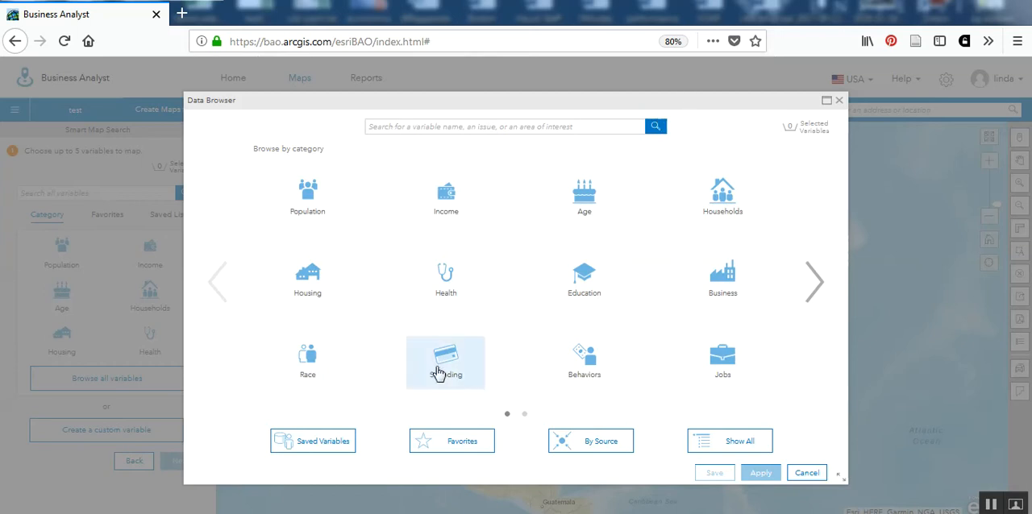
Choose 2018 Vehicle Body Work & Painting from the local Transportation spending variables and apply it to the map search.
left_click(449, 381)
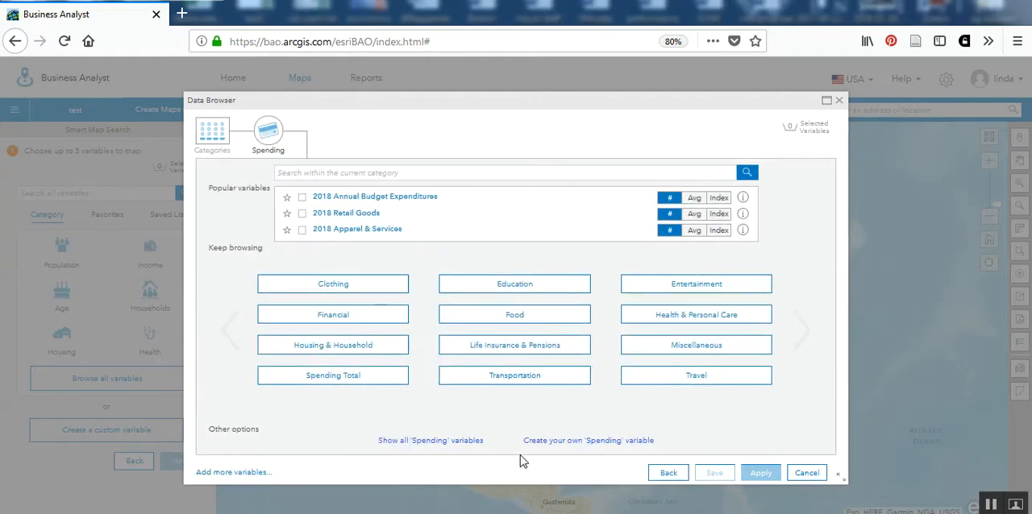
left_click(520, 380)
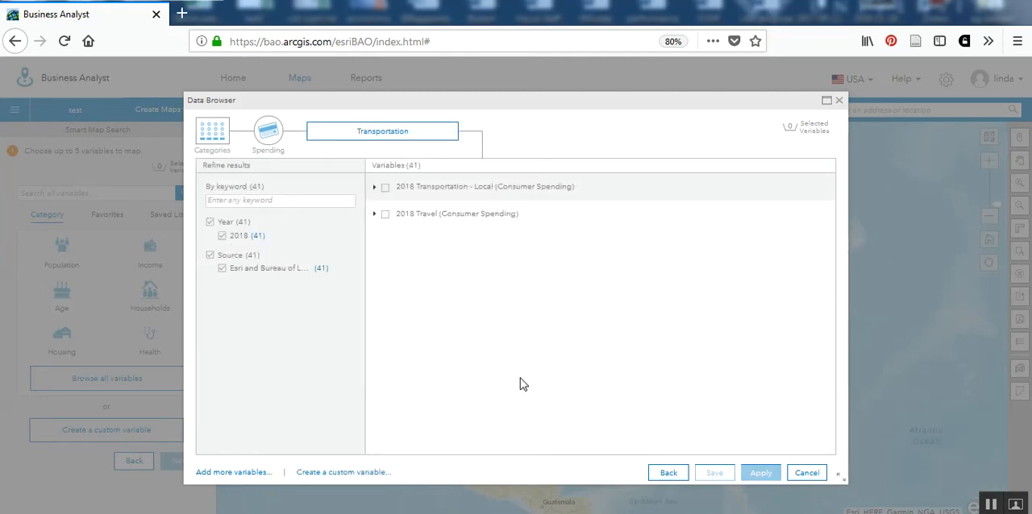
left_click(374, 188)
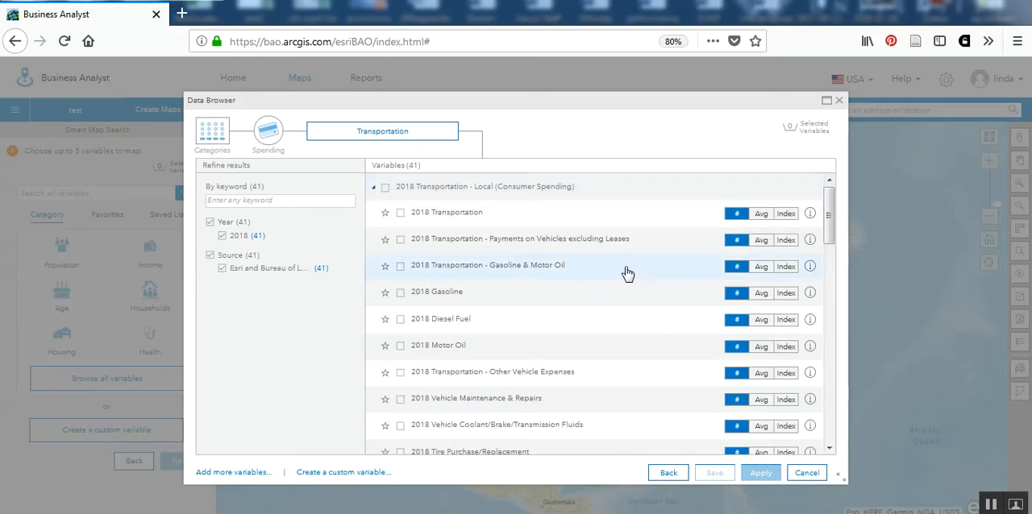
scroll(627, 274, "down", 3)
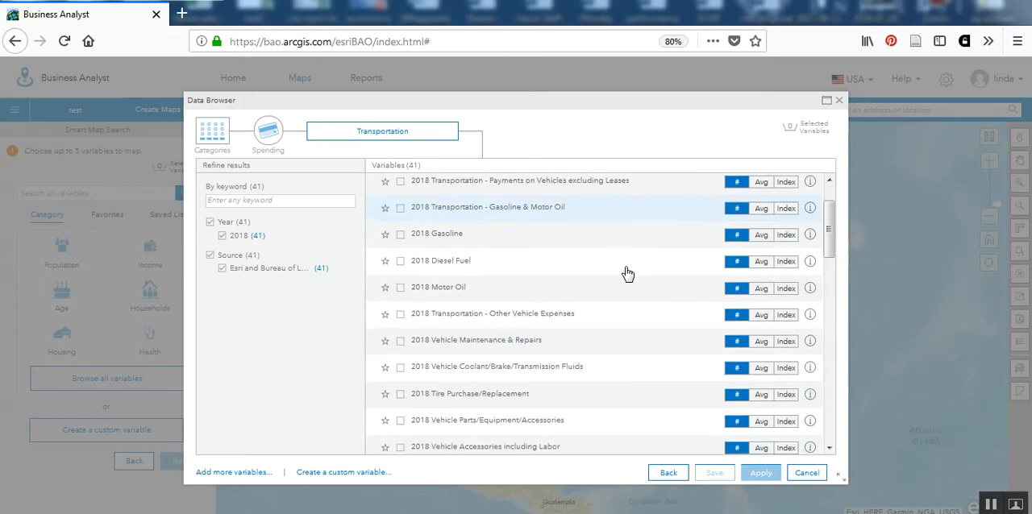
scroll(627, 272, "down", 1)
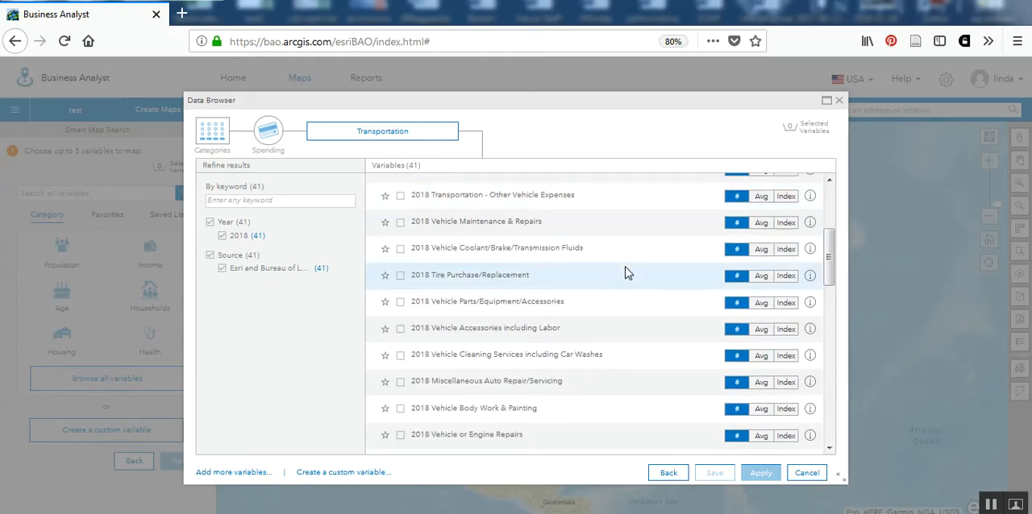
scroll(626, 273, "down", 1)
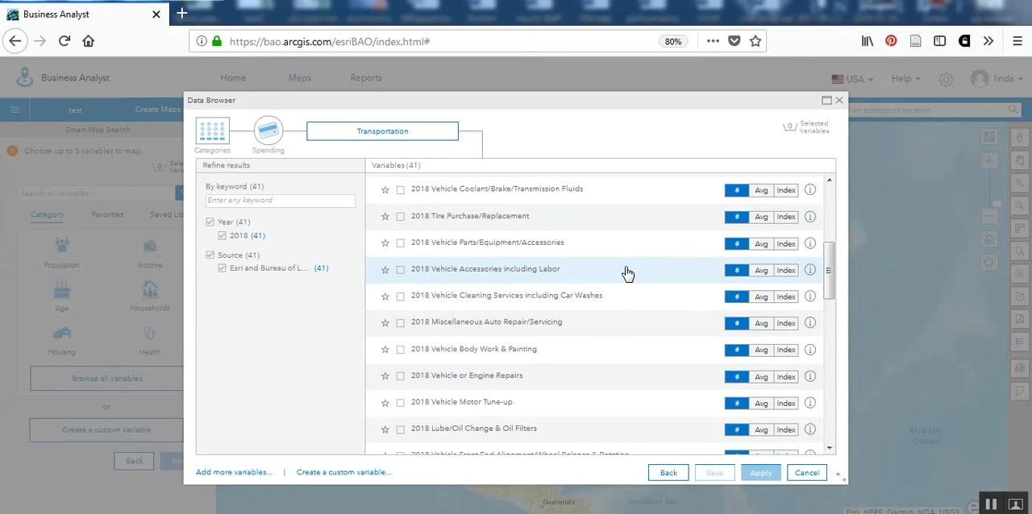
scroll(628, 274, "down", 1)
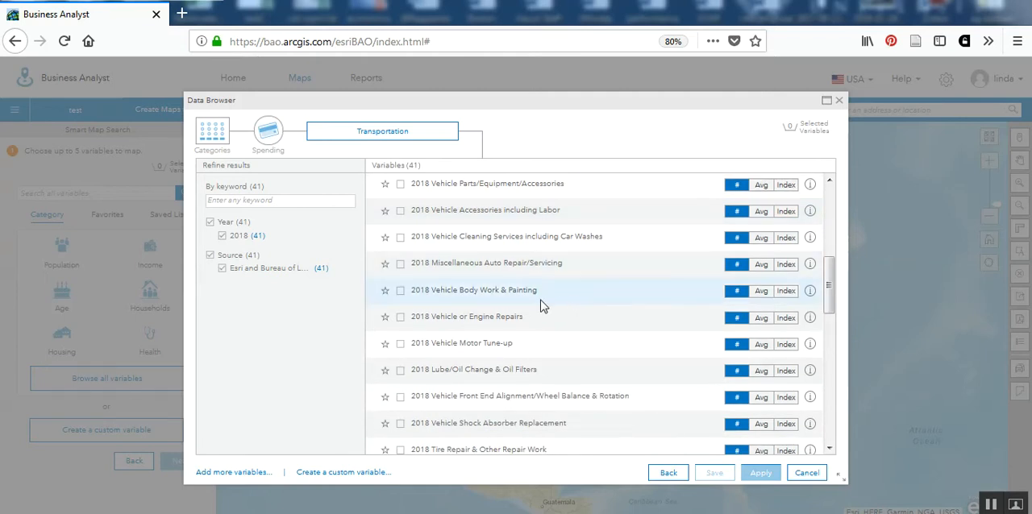
left_click(401, 291)
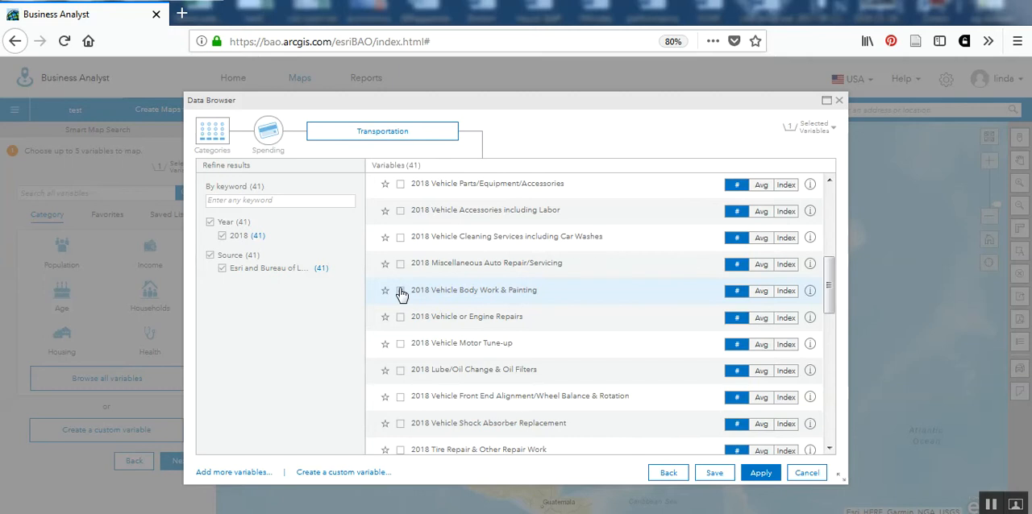
left_click(763, 473)
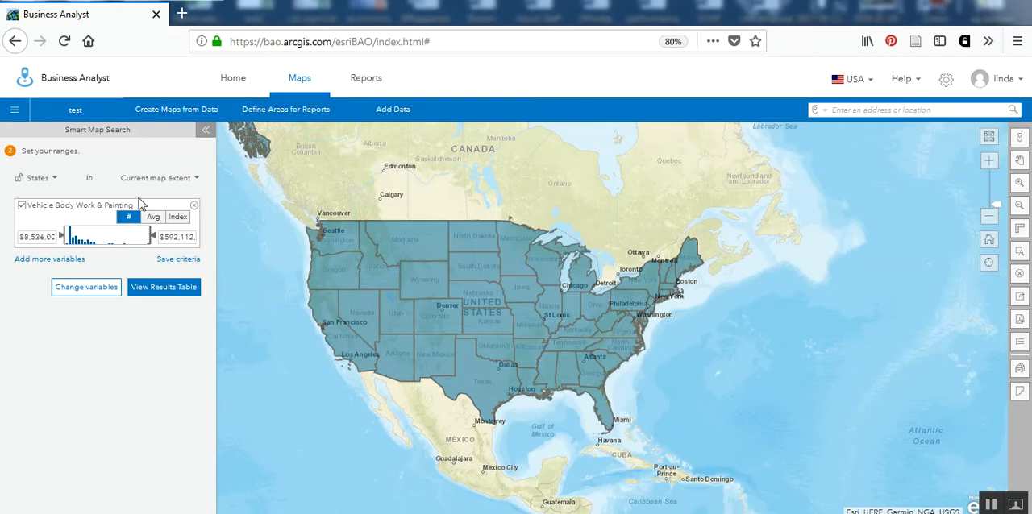
Set the search geography to Counties and measure Vehicle Body Work & Painting by Index.
left_click(56, 180)
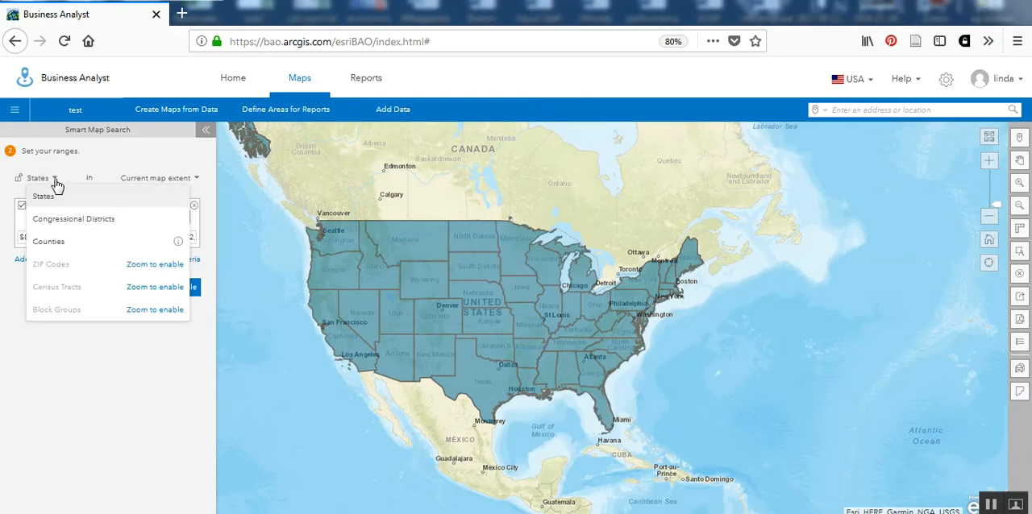
left_click(65, 243)
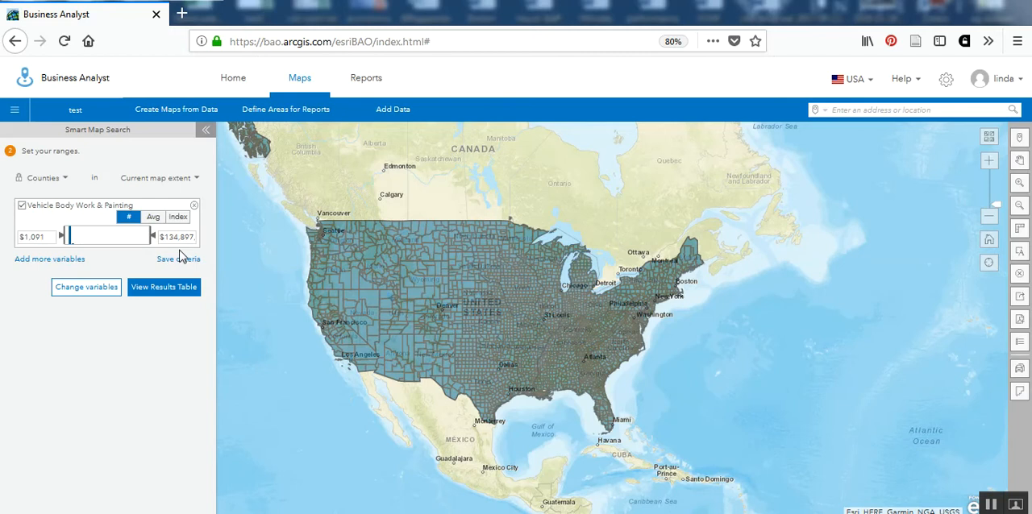
mouse_move(153, 234)
left_click(182, 220)
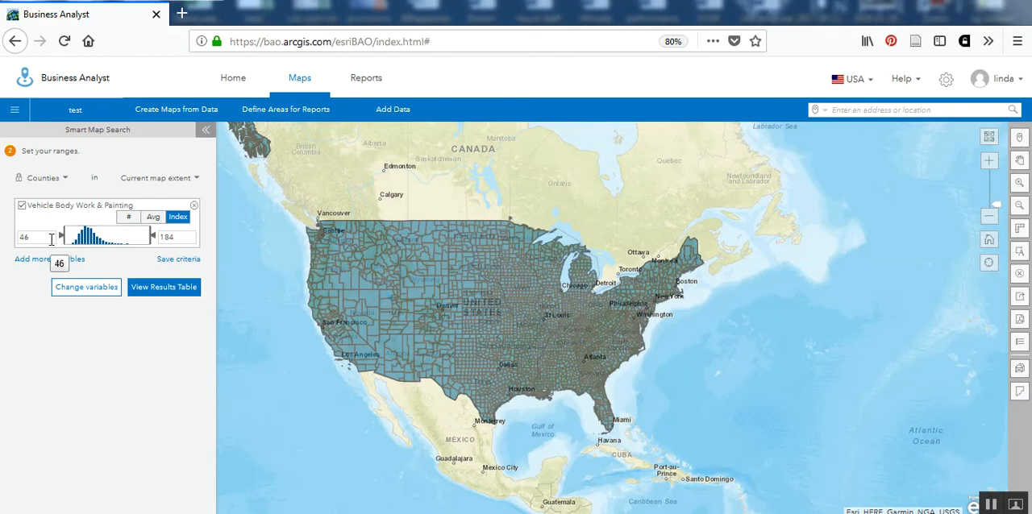
Set the minimum Vehicle Body Work & Painting index to 115.
double_click(23, 238)
key("BackSpace")
type("115")
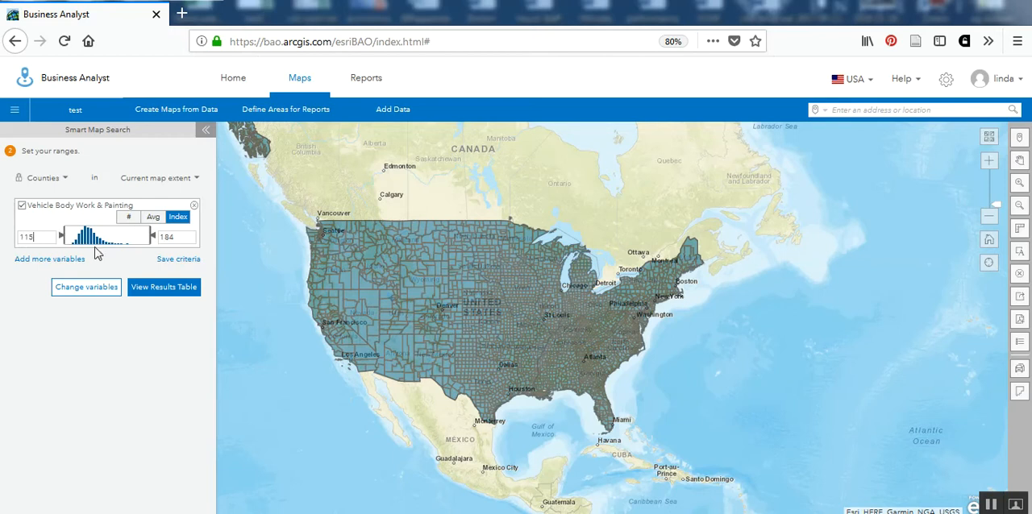
double_click(54, 237)
key("Return")
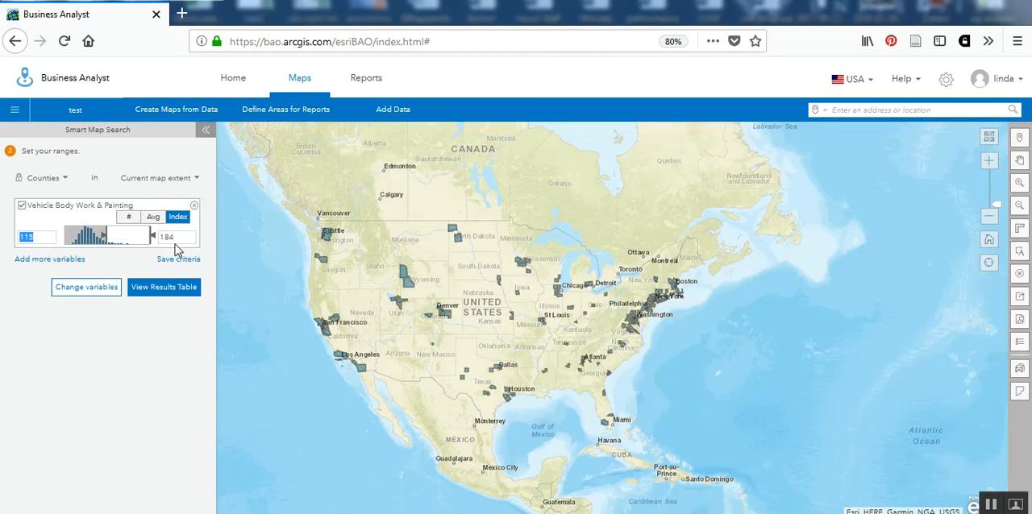
Examine the matching counties on the map and in the results table, and return to the range settings.
mouse_move(408, 276)
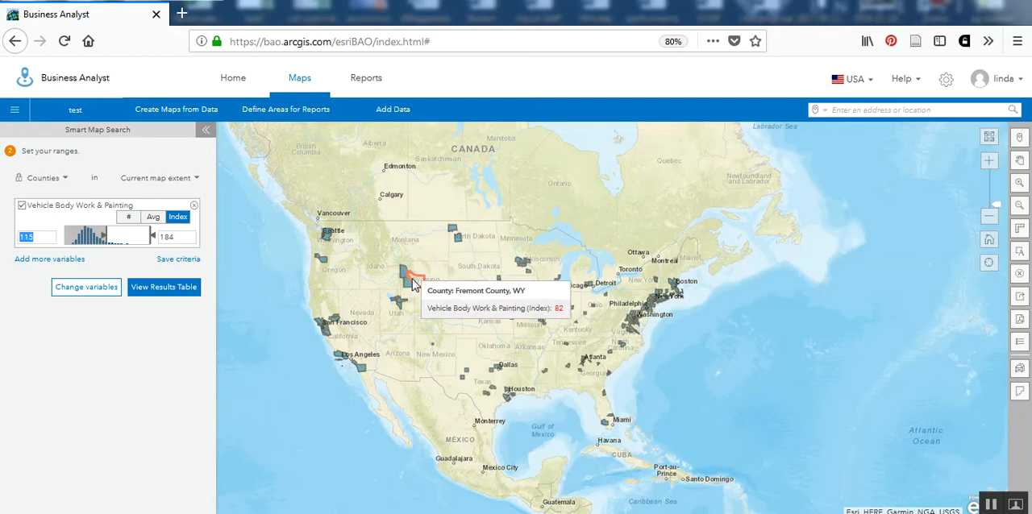
mouse_move(453, 242)
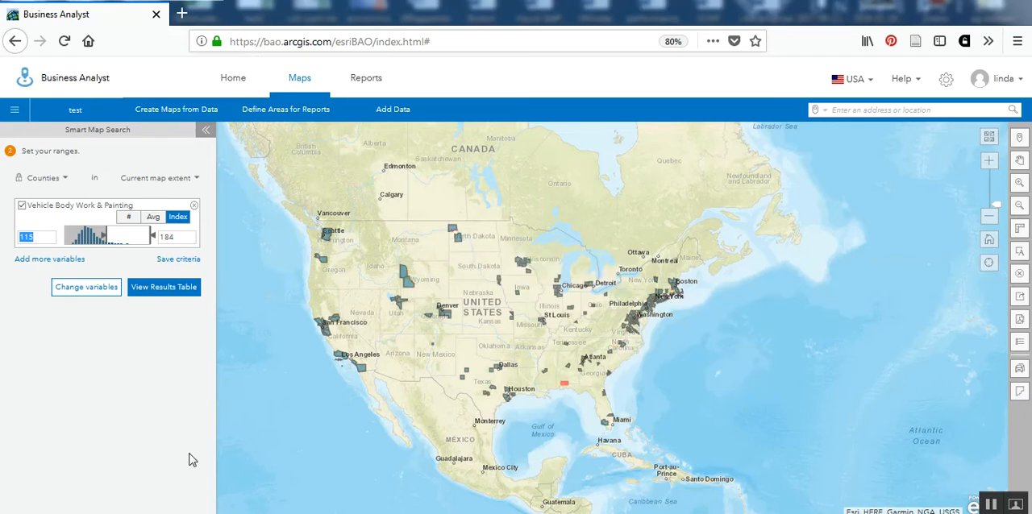
left_click(166, 288)
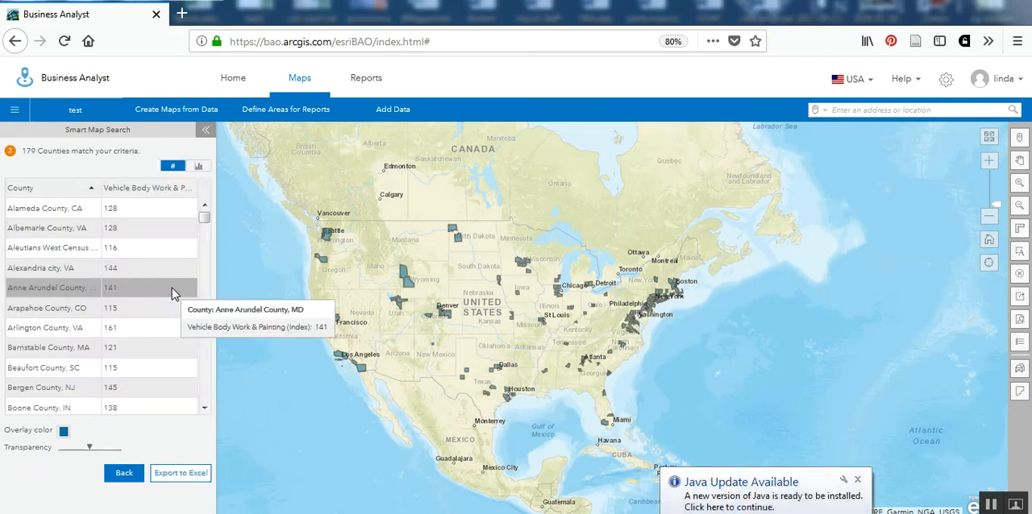
left_click_drag(207, 220, 202, 254)
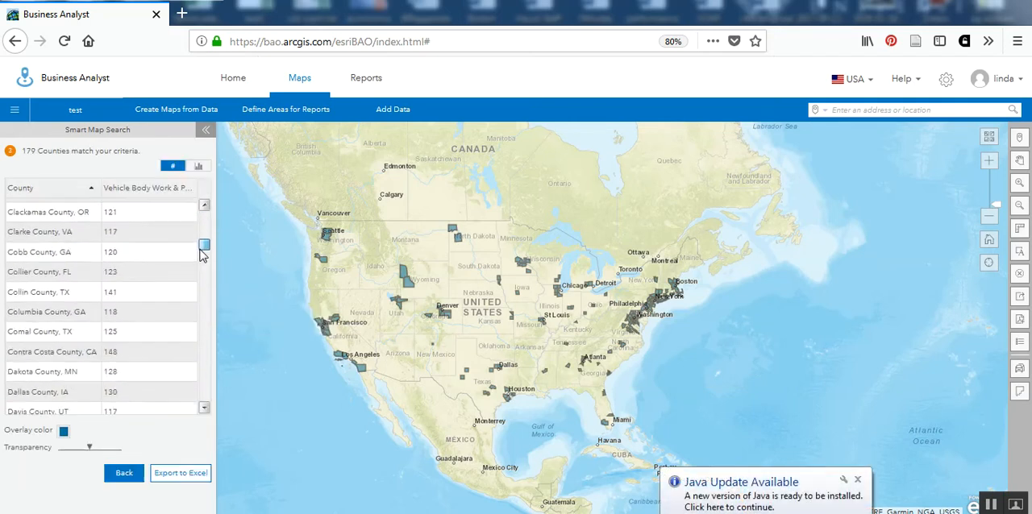
left_click(124, 476)
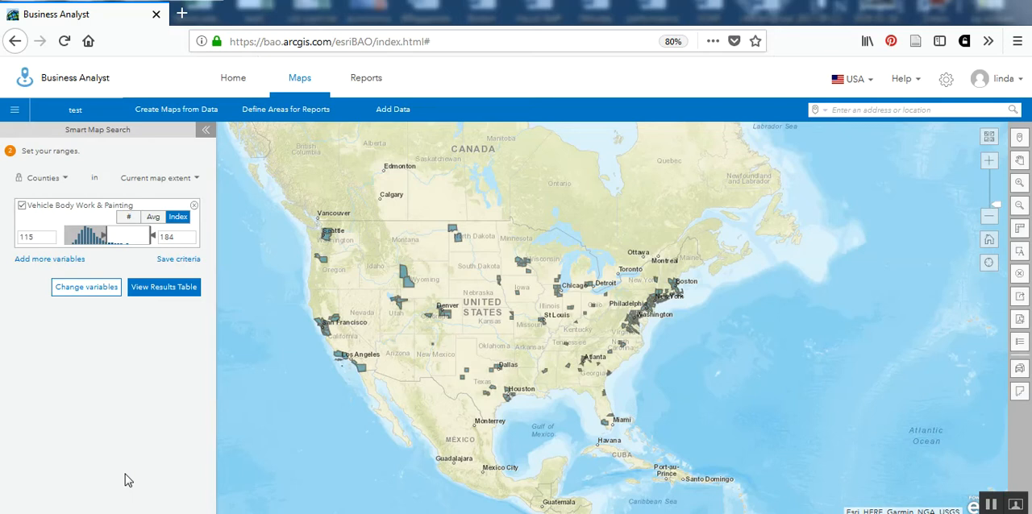
Add the 2018 Disposable Income $75,000-$99,999 (Esri) variable from the Income category's Disposable Income group to the map search.
left_click(50, 260)
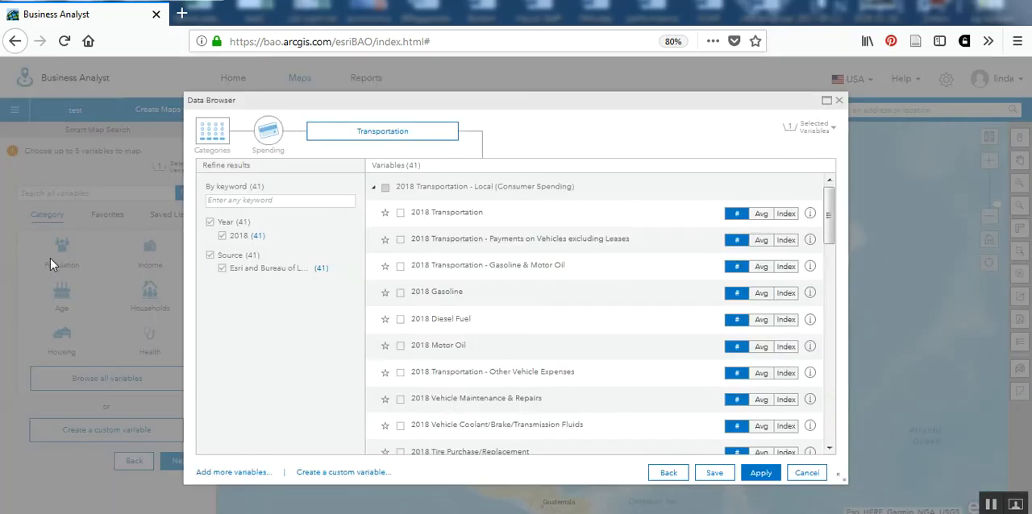
left_click(206, 139)
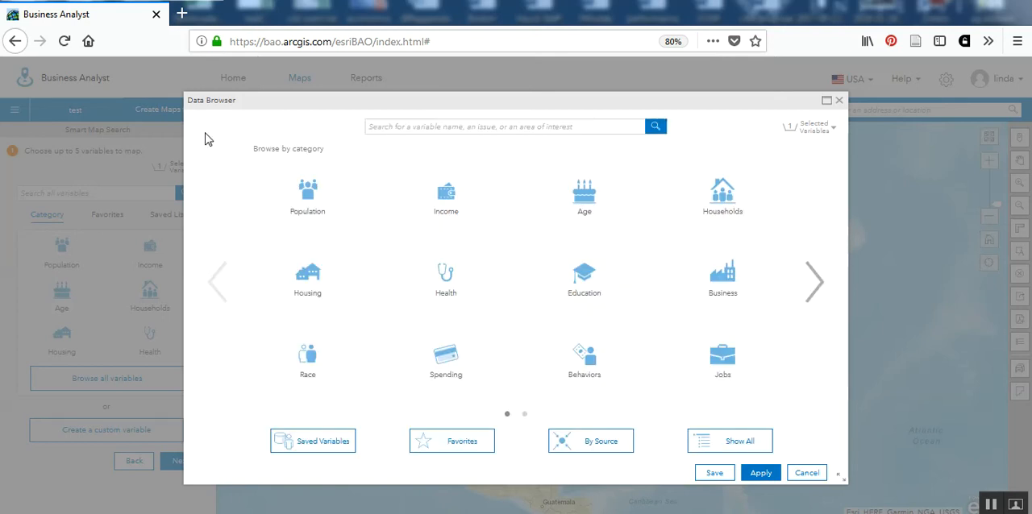
left_click(448, 212)
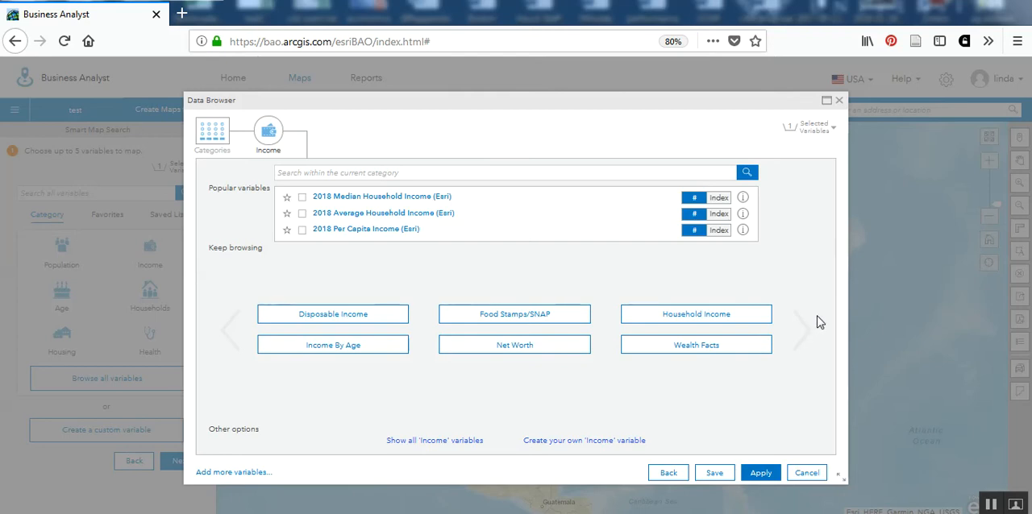
left_click(330, 322)
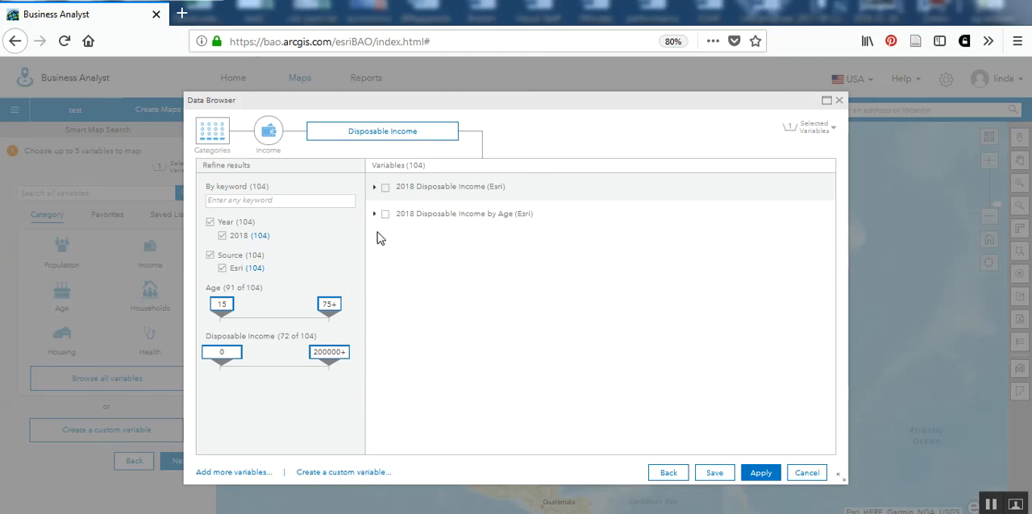
left_click(374, 188)
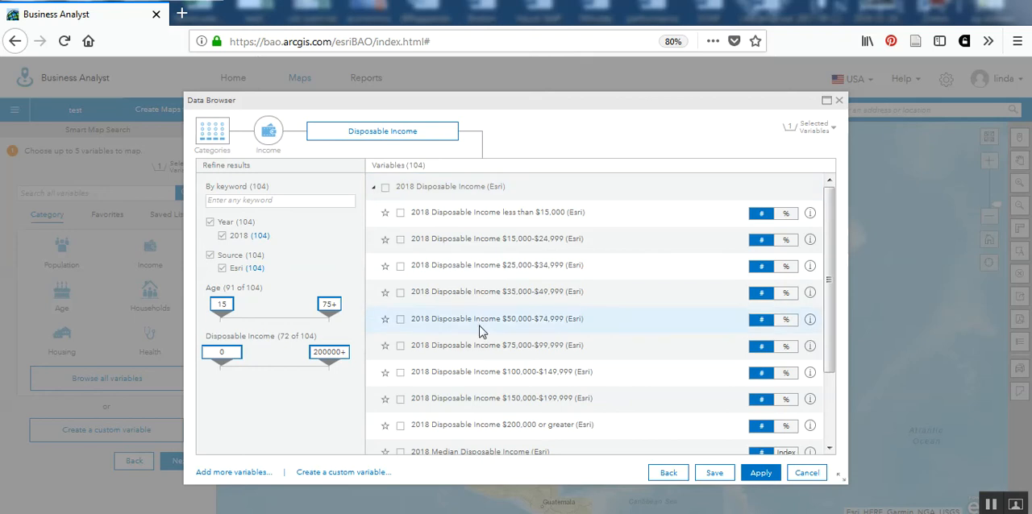
left_click(403, 348)
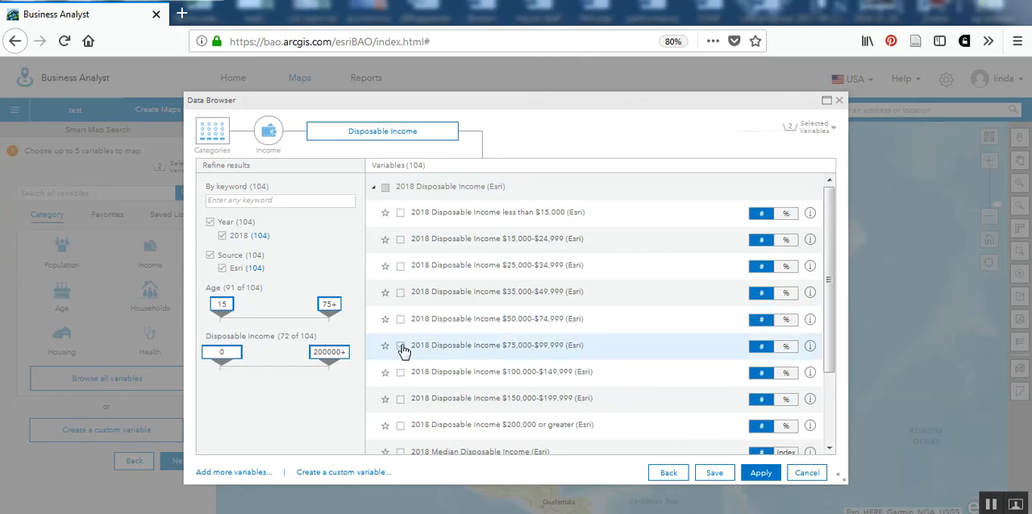
left_click(760, 472)
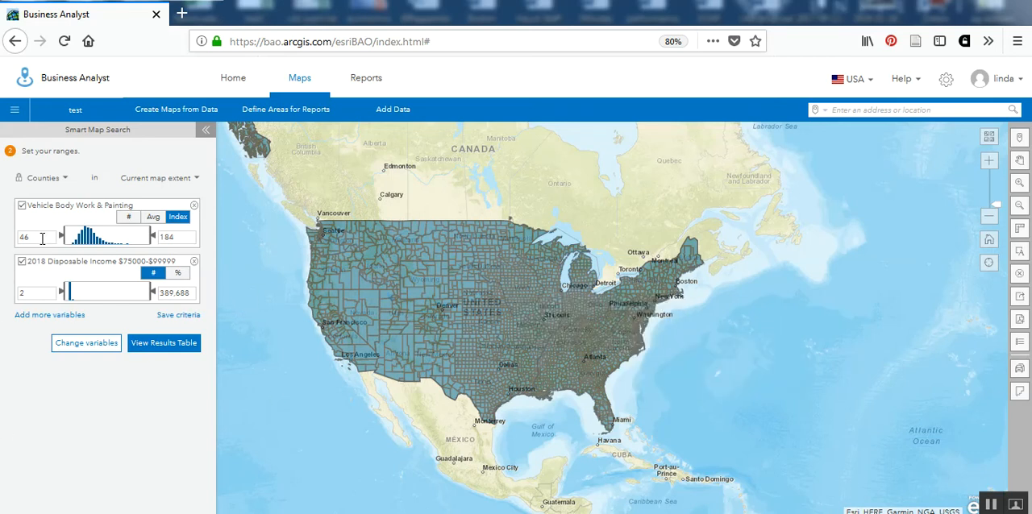
Enter 115 as the minimum Vehicle Body Work & Painting index and measure the disposable income variable by percentage.
left_click_drag(44, 236, 16, 233)
type("111")
type("5")
type("15")
left_click(182, 277)
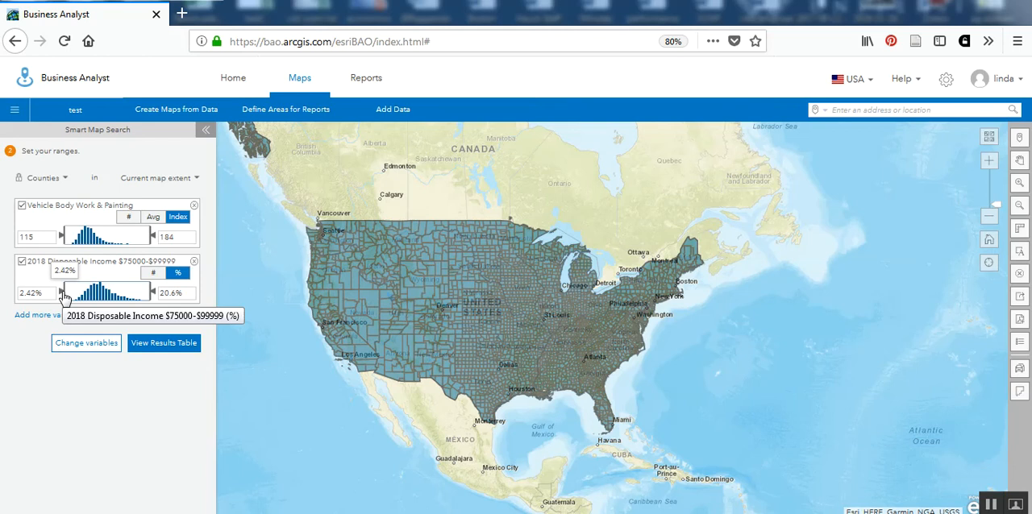
Raise the lower limit of the Vehicle Body Work & Painting histogram range and set it to exactly 115.
left_click_drag(61, 241, 111, 242)
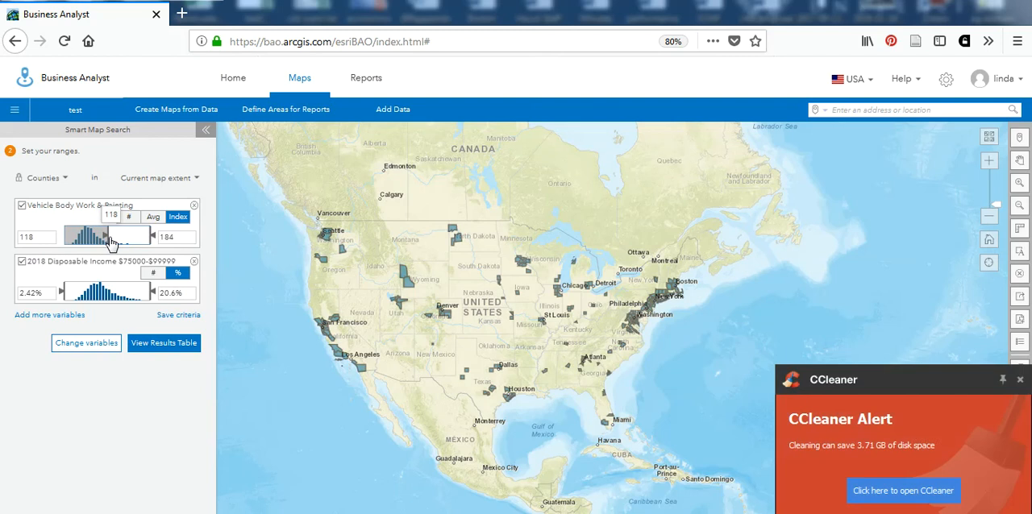
double_click(43, 236)
key("BackSpace")
type("115")
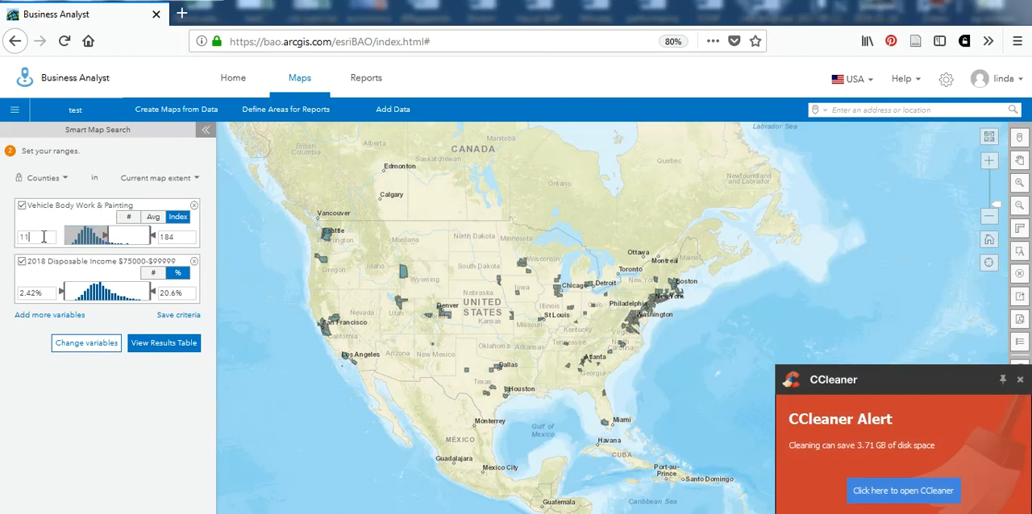
key("Return")
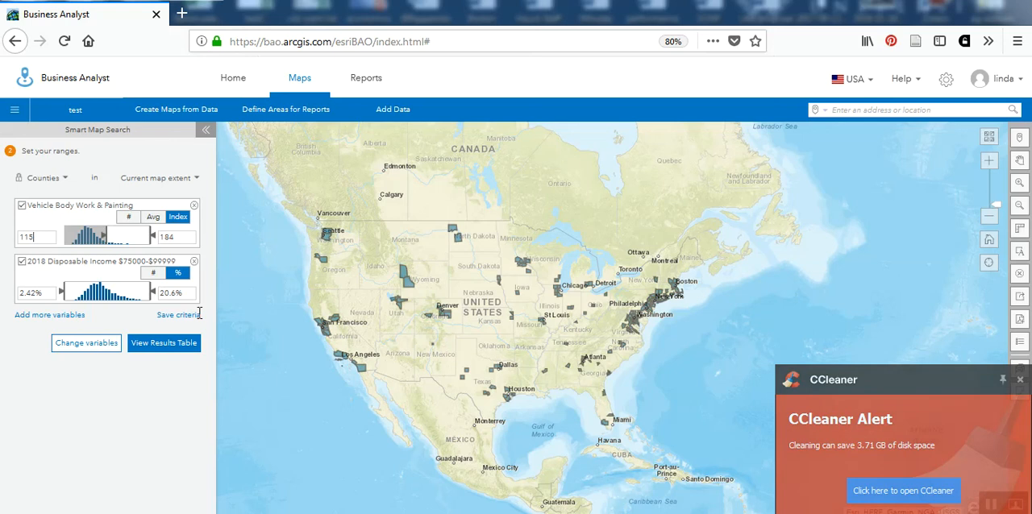
Set the minimum 2018 Disposable Income $75000-$99999 percentage to 10.3% and view the results table of matching counties.
mouse_move(66, 295)
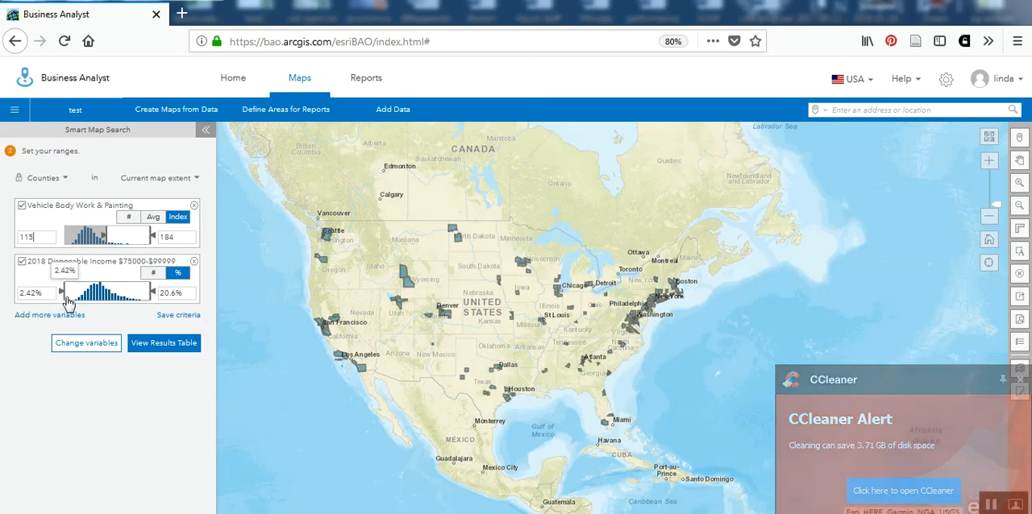
left_click_drag(64, 295, 103, 298)
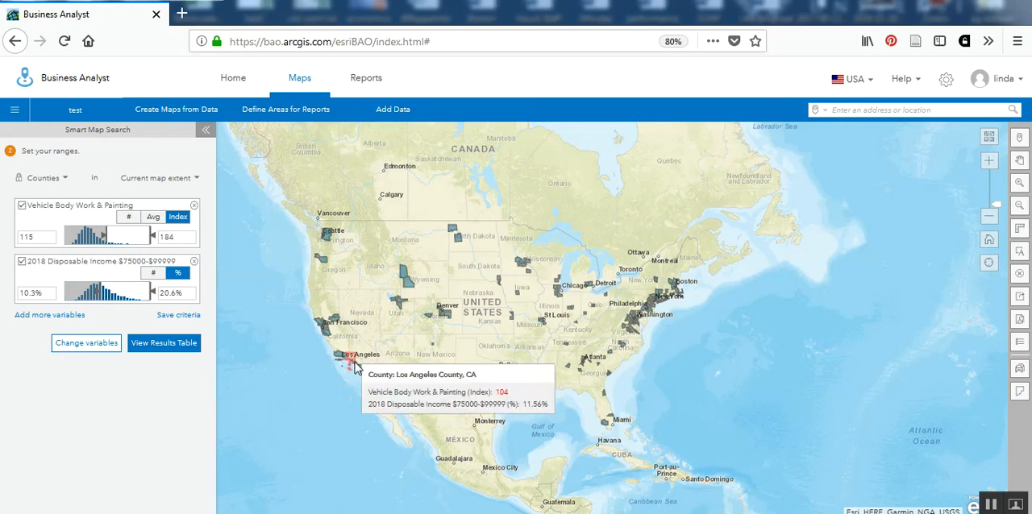
mouse_move(363, 377)
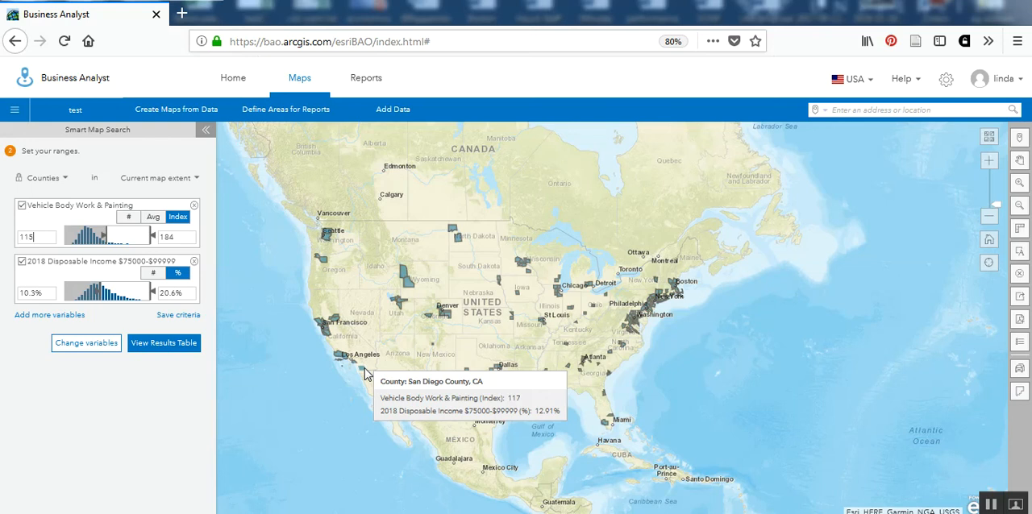
left_click(171, 347)
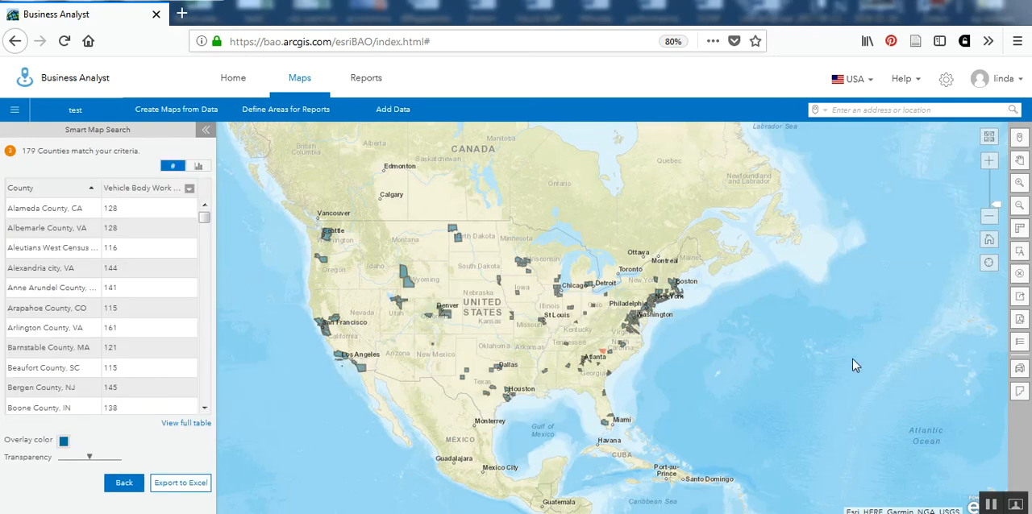